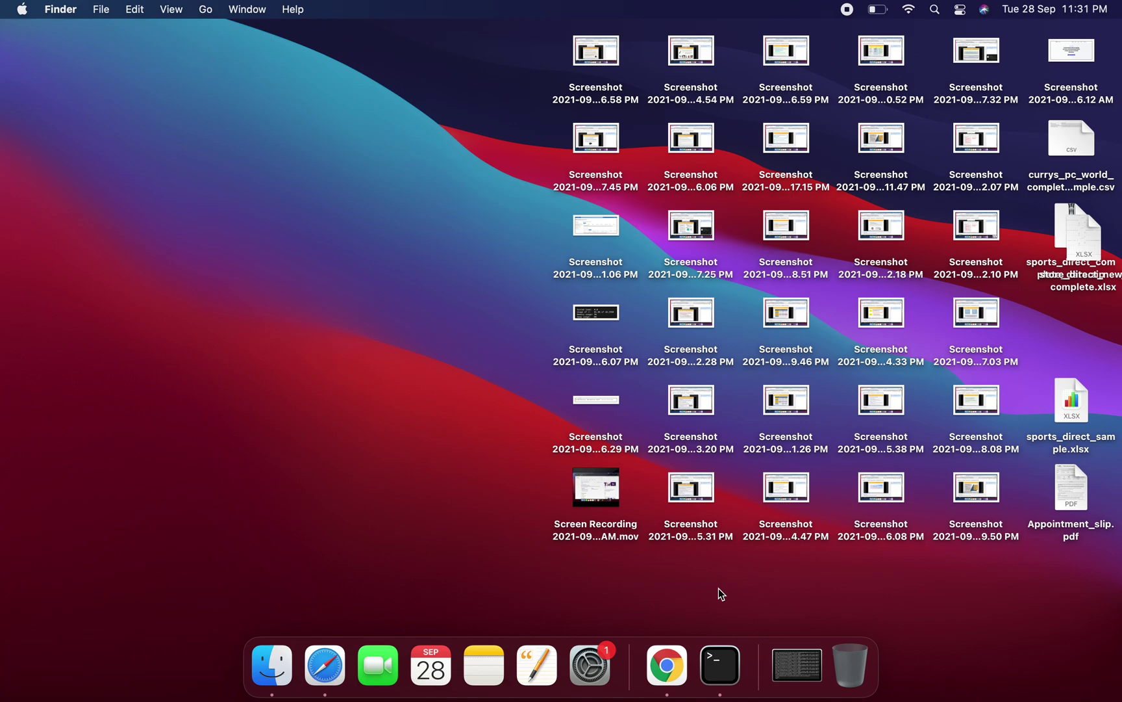
# Step: Launch Google Chrome from the Dock to get a new tab
pyautogui.click(667, 663)
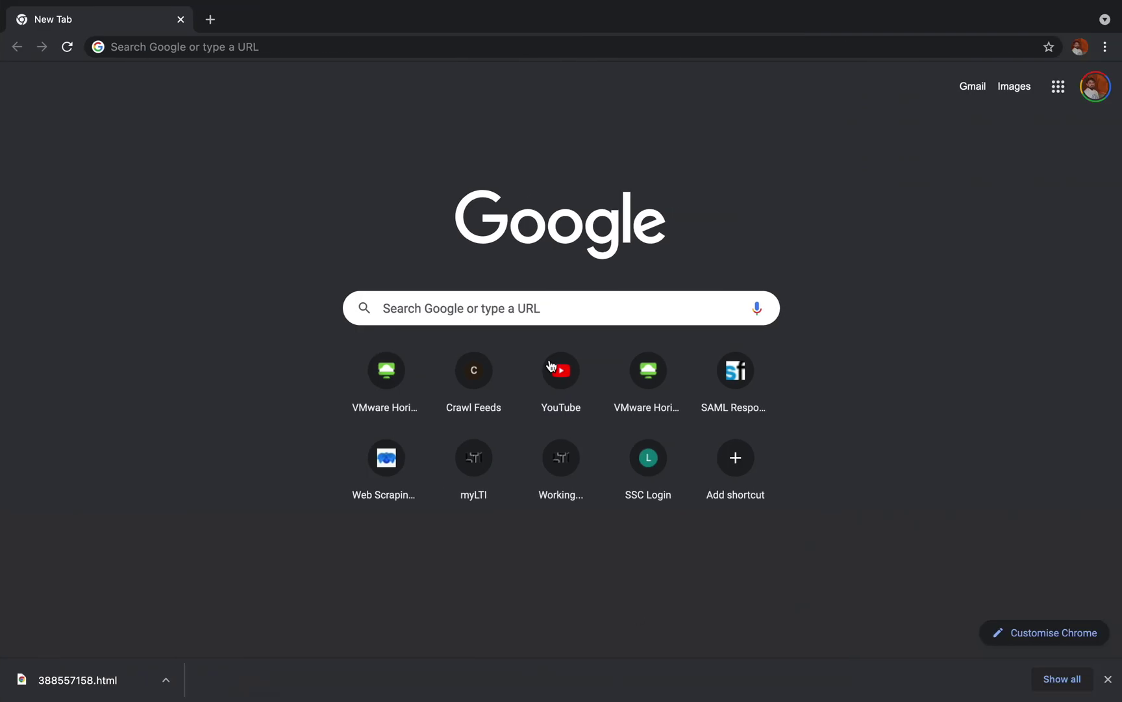
# Step: Search Google for 'tor' and open the Tor Project website
pyautogui.click(463, 90)
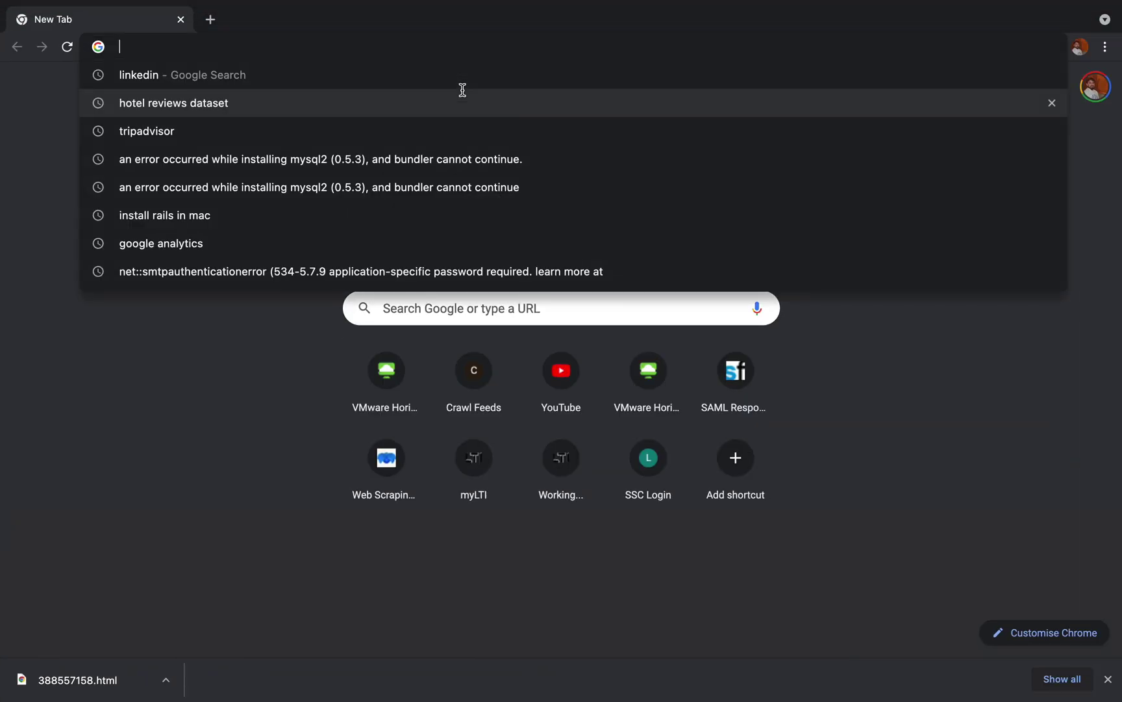
pyautogui.write('tor')
pyautogui.press('Return')
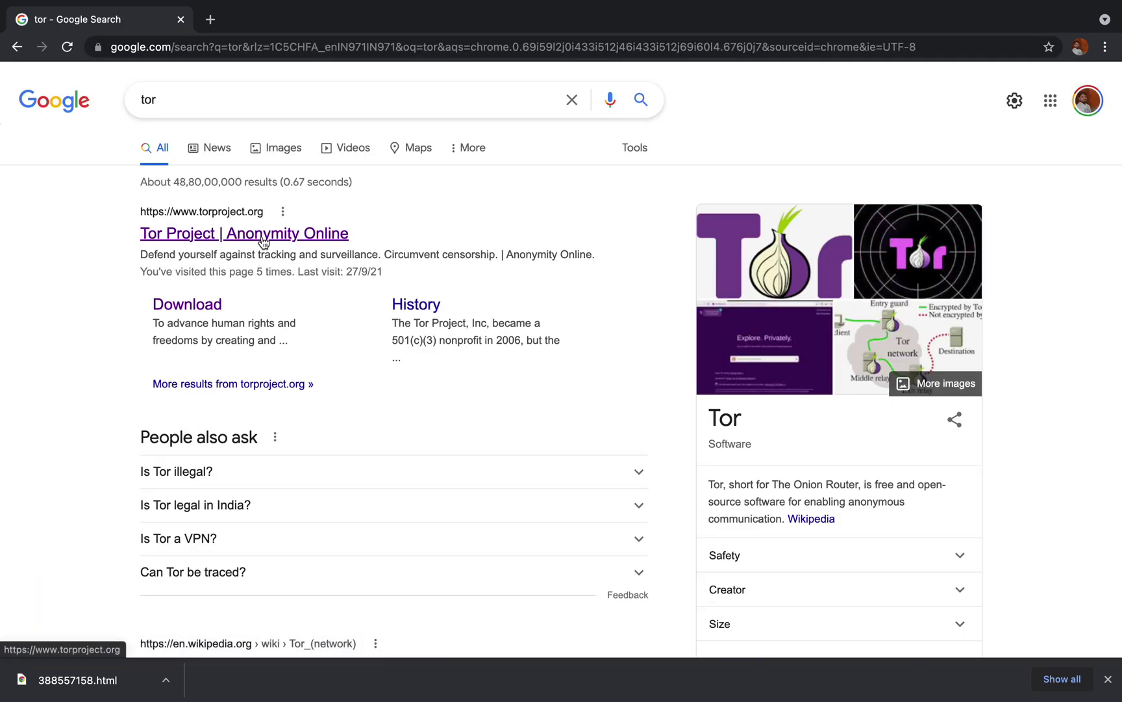
pyautogui.click(262, 236)
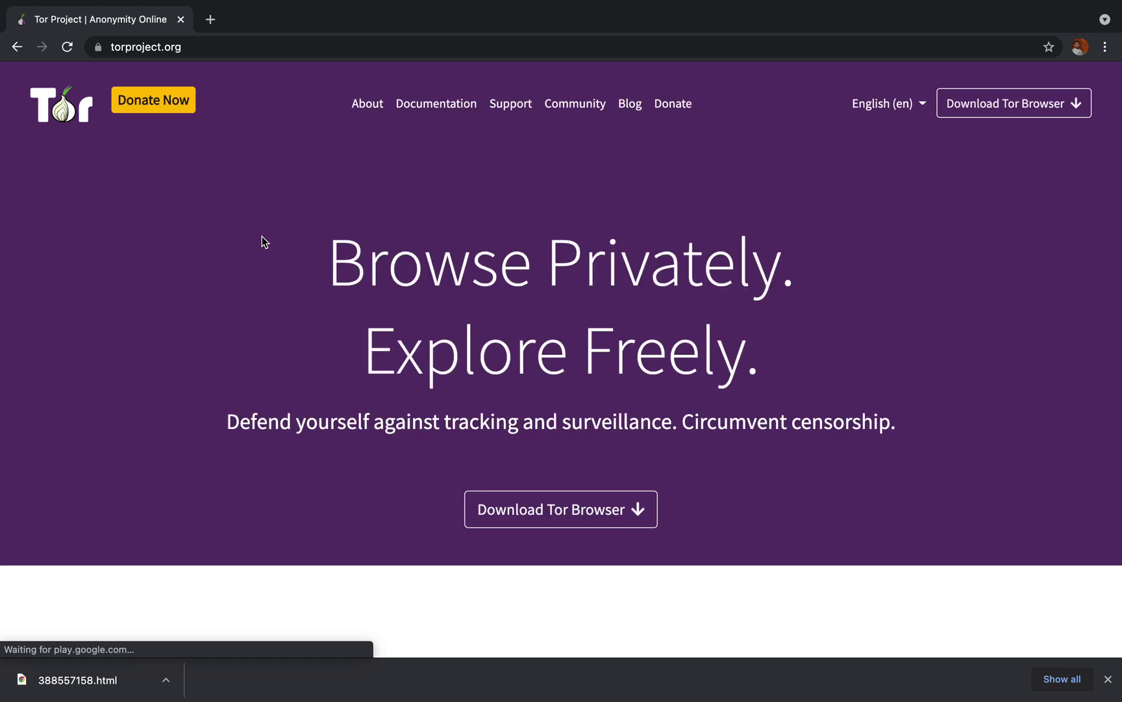
# Step: Go to the Tor Browser download page and start the macOS download
pyautogui.scroll(-5, 263, 236)
pyautogui.scroll(-1, 262, 235)
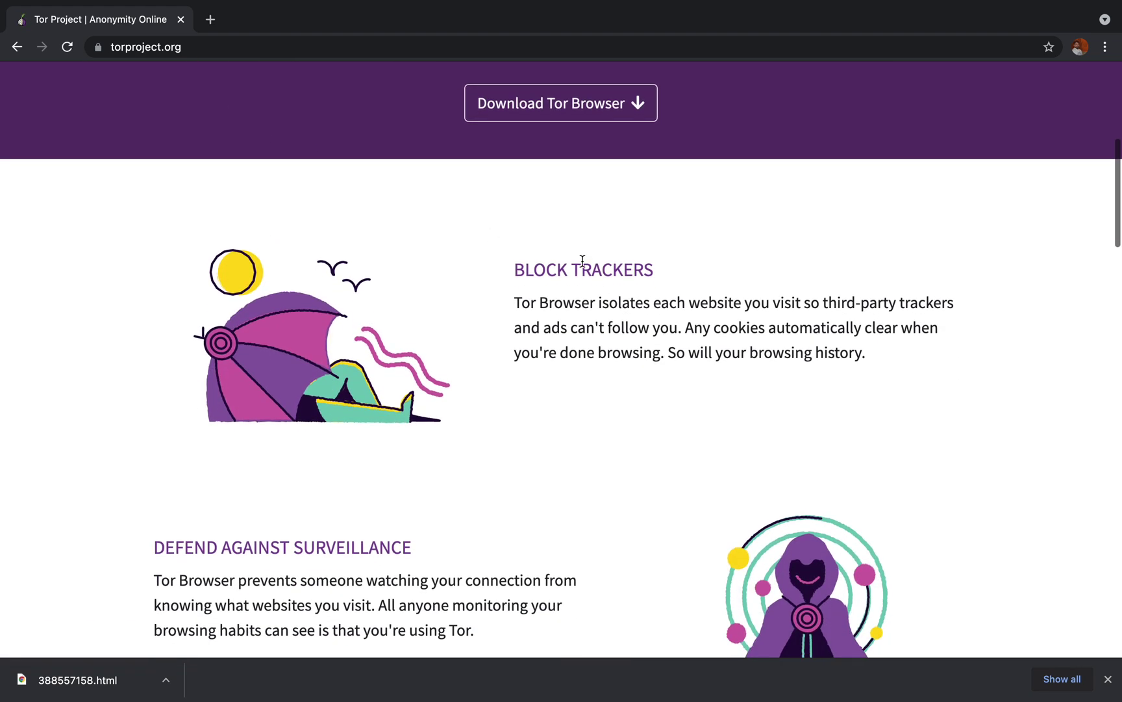
pyautogui.scroll(1, 582, 265)
pyautogui.click(578, 189)
pyautogui.scroll(-1, 578, 190)
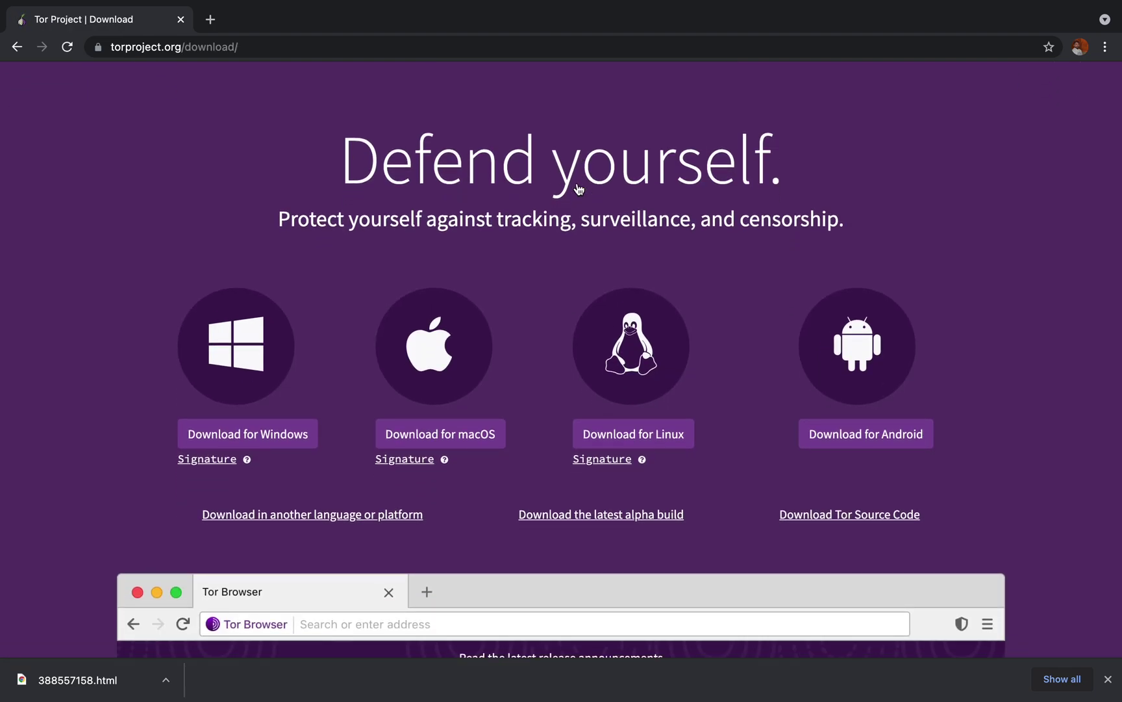
pyautogui.click(455, 426)
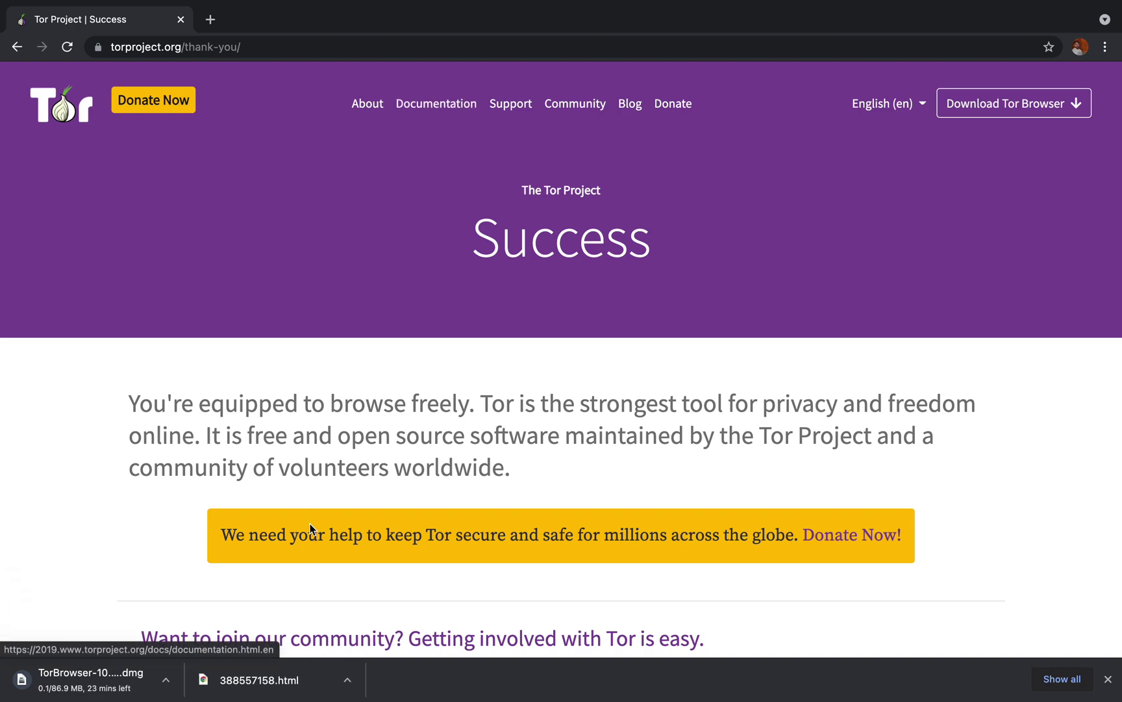
# Step: Show, then dismiss, the options menu for the downloaded Tor Browser disk image
pyautogui.click(348, 680)
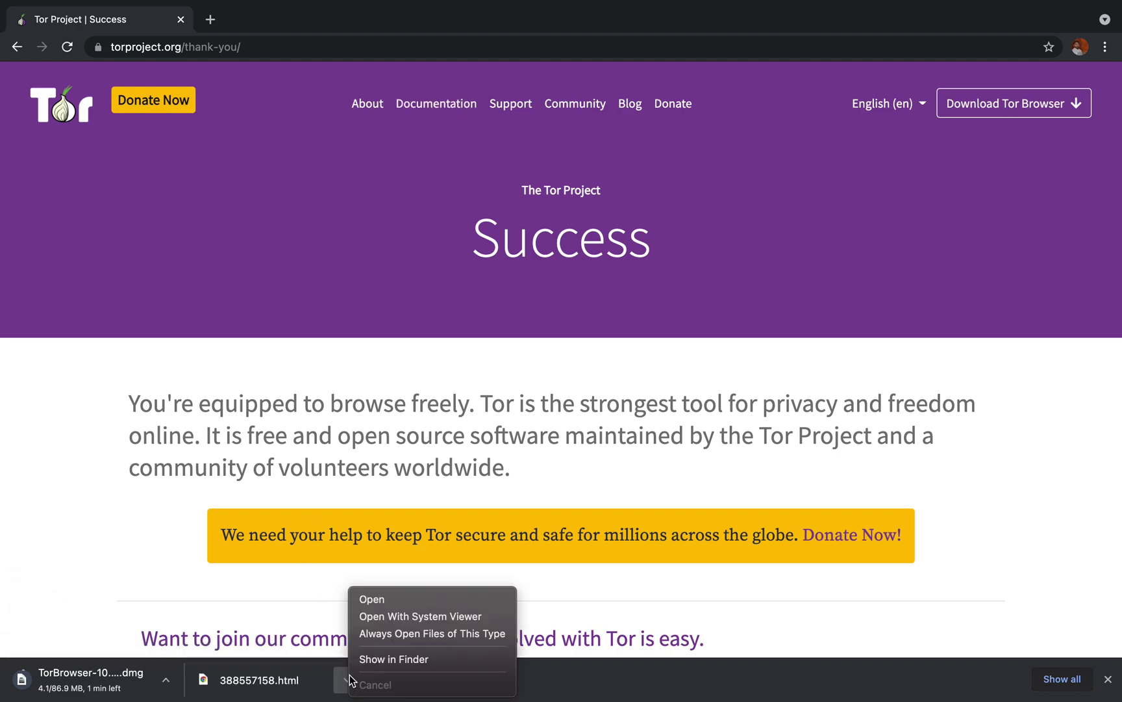
pyautogui.click(292, 573)
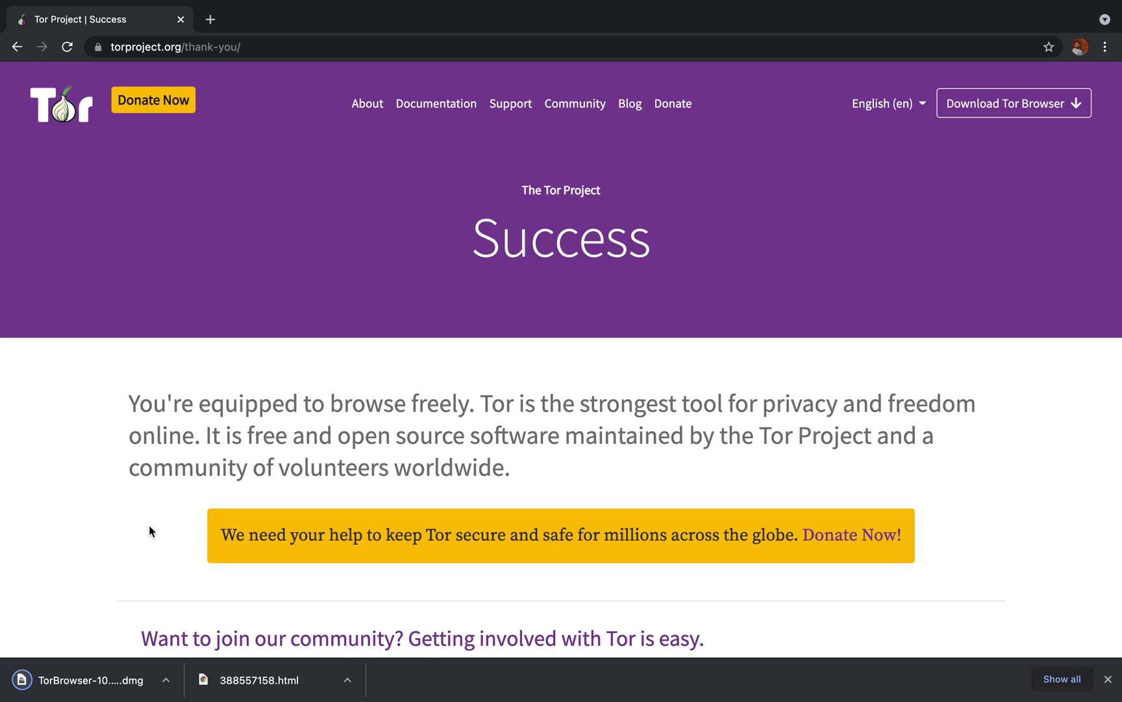
# Step: Open the Tor Browser .dmg and drag Tor Browser onto the Applications folder
pyautogui.click(88, 682)
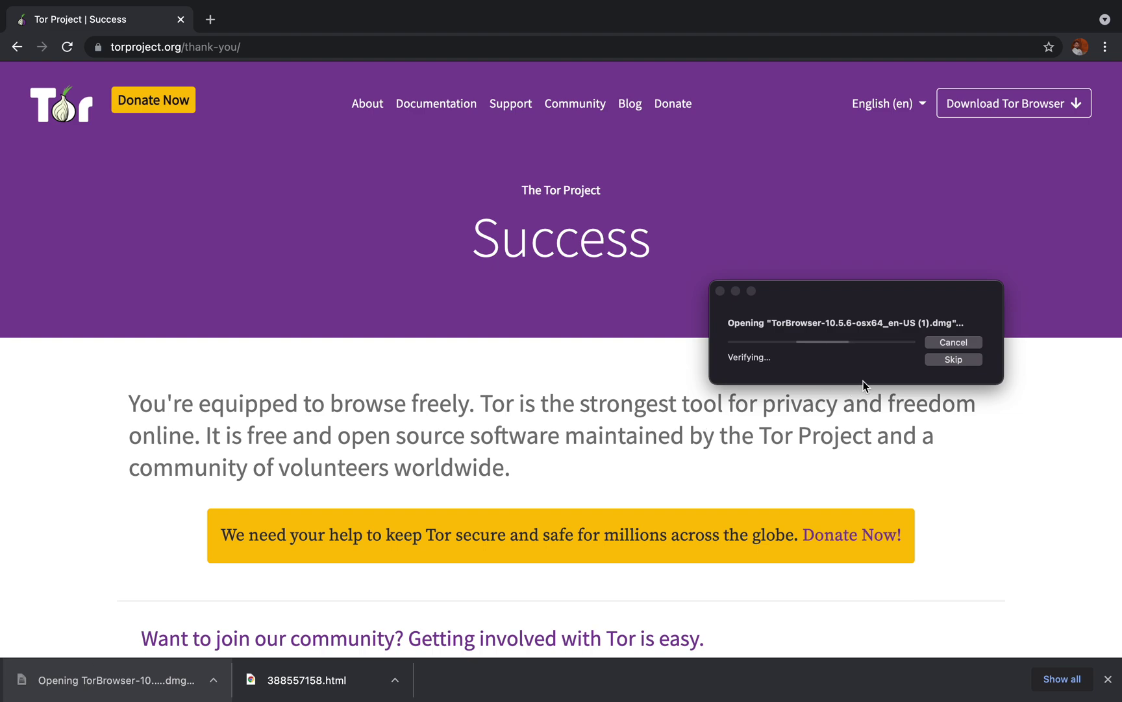
pyautogui.click(827, 297)
pyautogui.moveTo(827, 296); pyautogui.dragTo(587, 229)
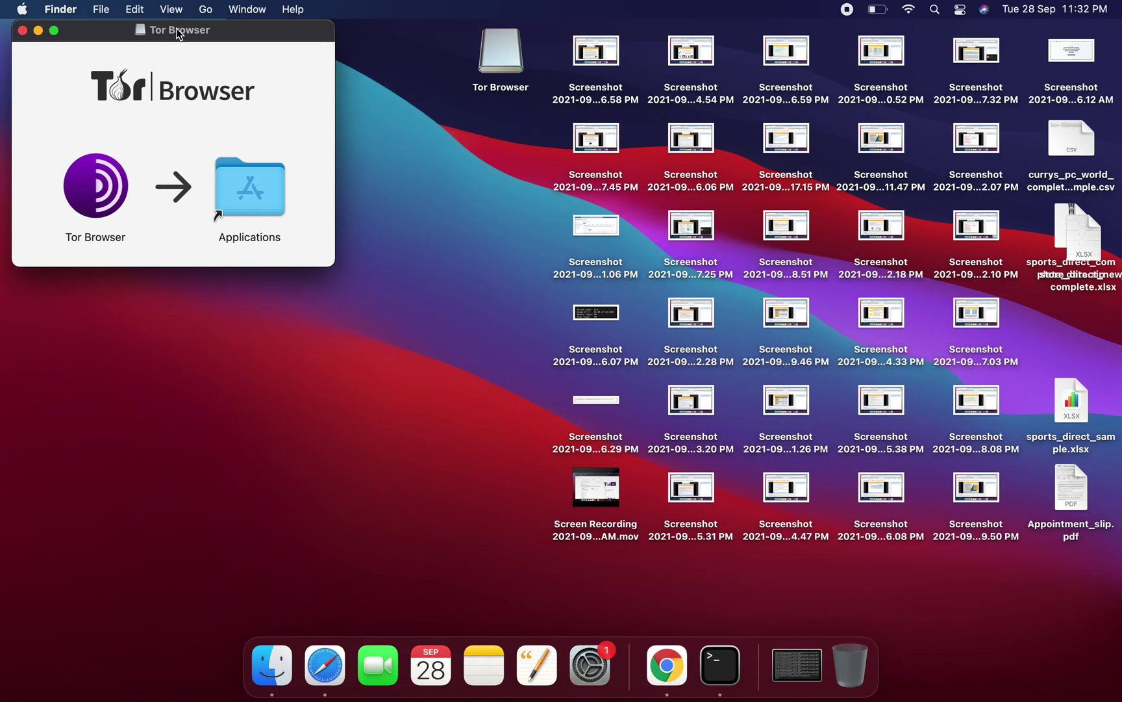
pyautogui.moveTo(178, 33); pyautogui.dragTo(279, 114)
pyautogui.click(189, 264)
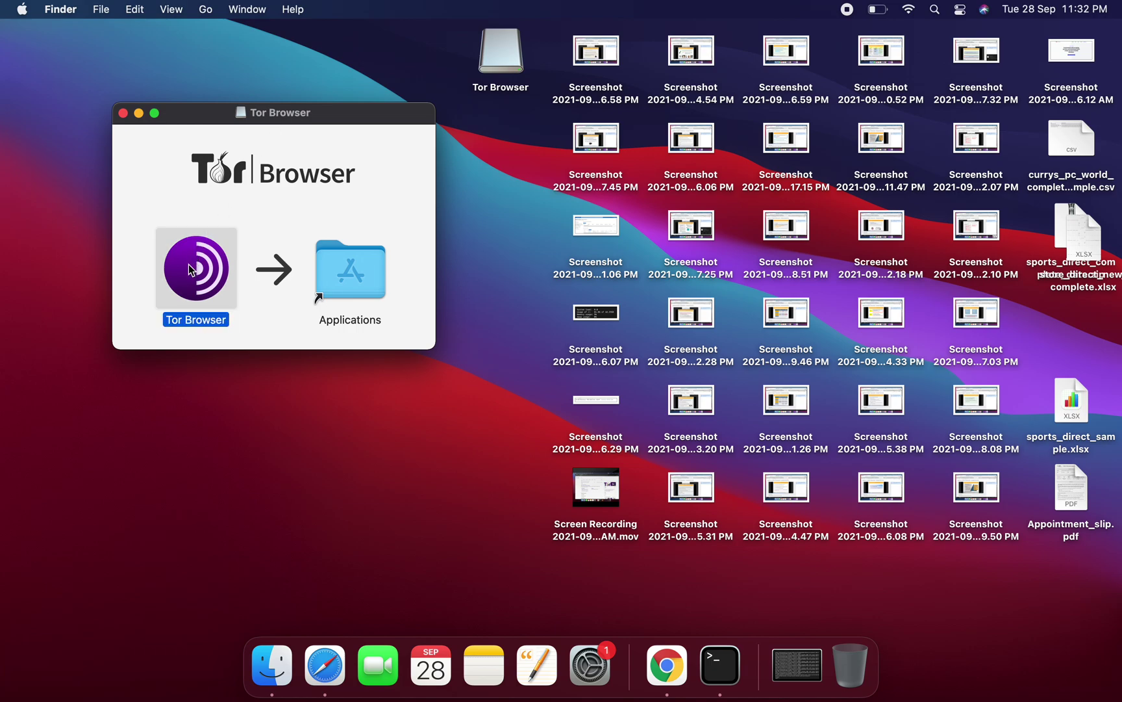
pyautogui.moveTo(188, 263)
pyautogui.mouseDown()
pyautogui.moveTo(298, 255)
pyautogui.moveTo(336, 275)
pyautogui.mouseUp()
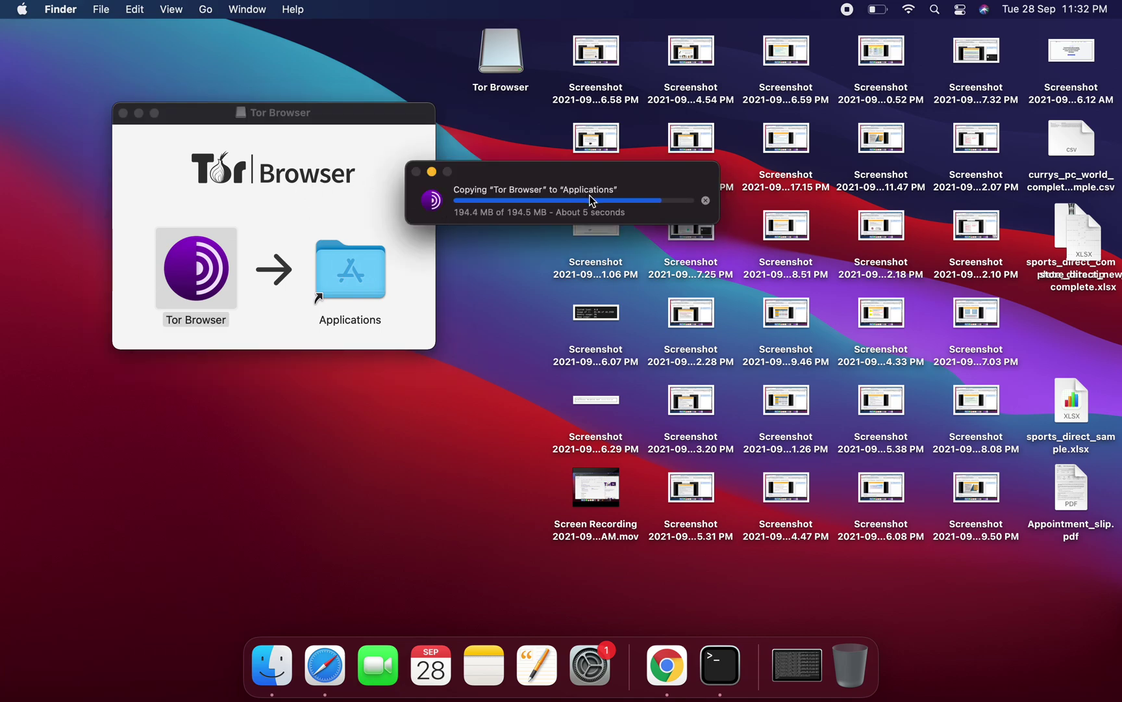
# Step: Close the installer window, launch Tor Browser via Spotlight, and confirm opening it
pyautogui.click(122, 117)
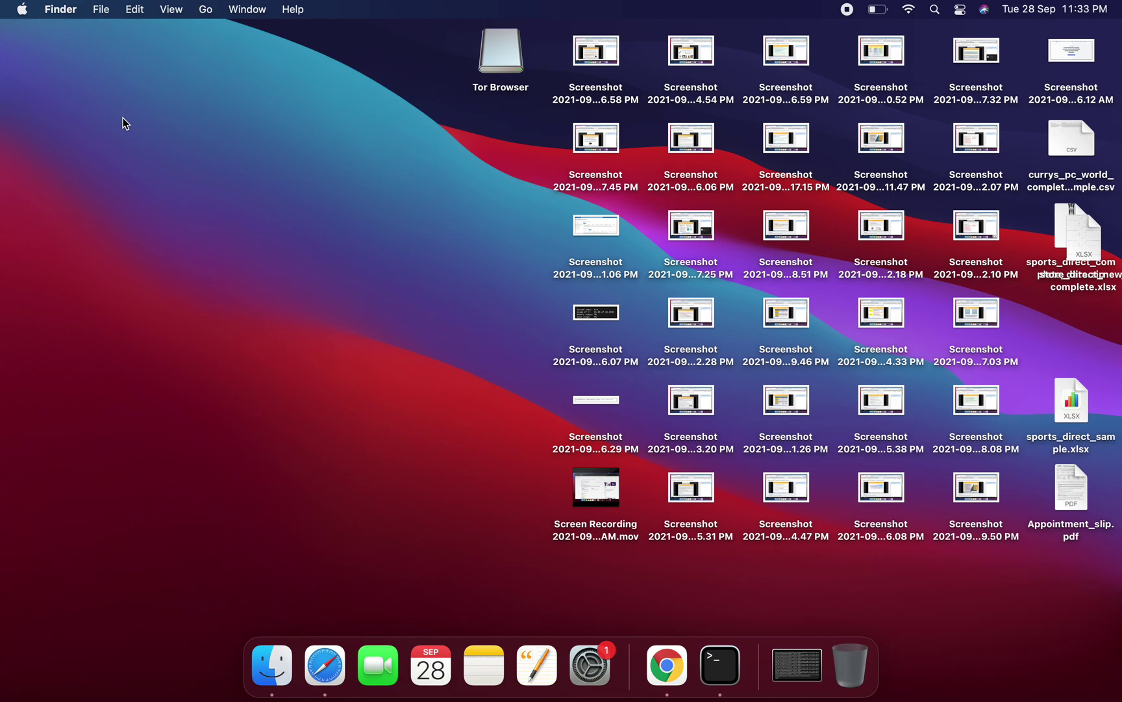
pyautogui.press('super+space')
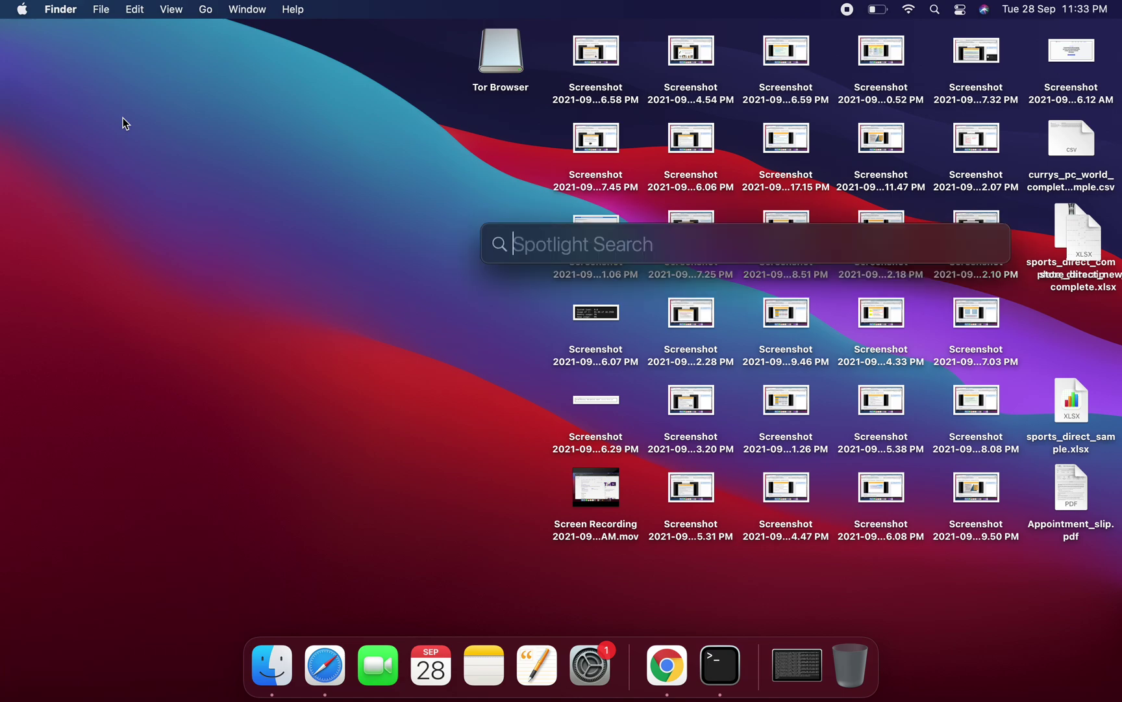
pyautogui.write('tor')
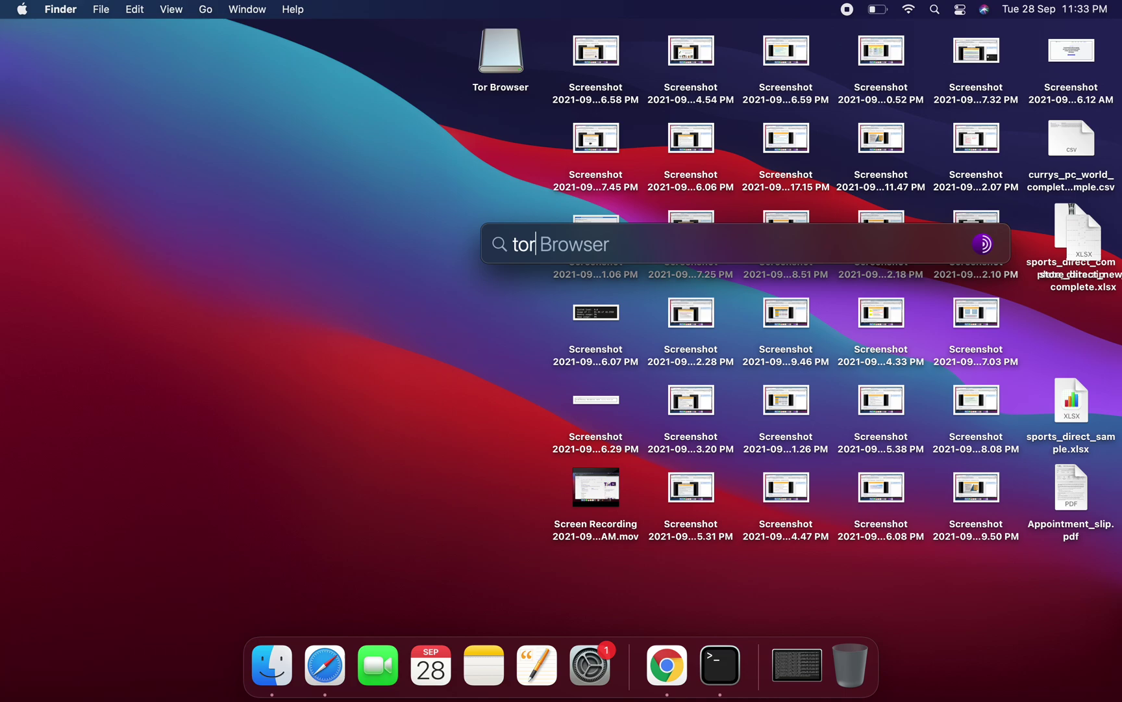
pyautogui.press('Return')
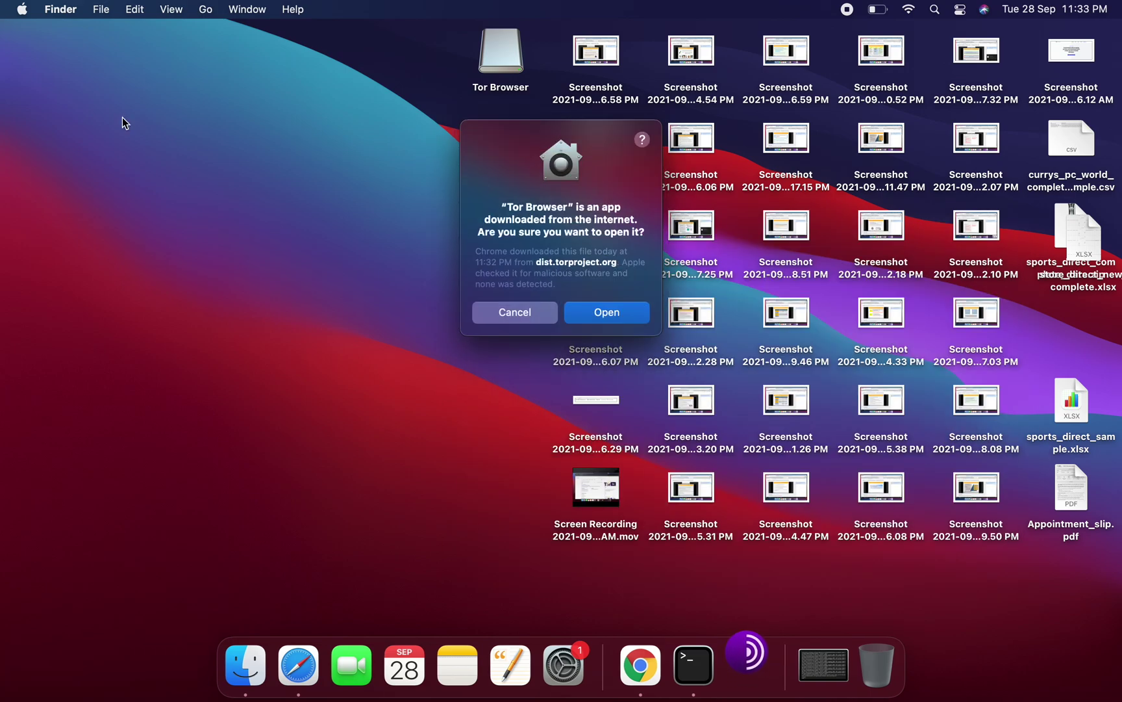
pyautogui.click(620, 317)
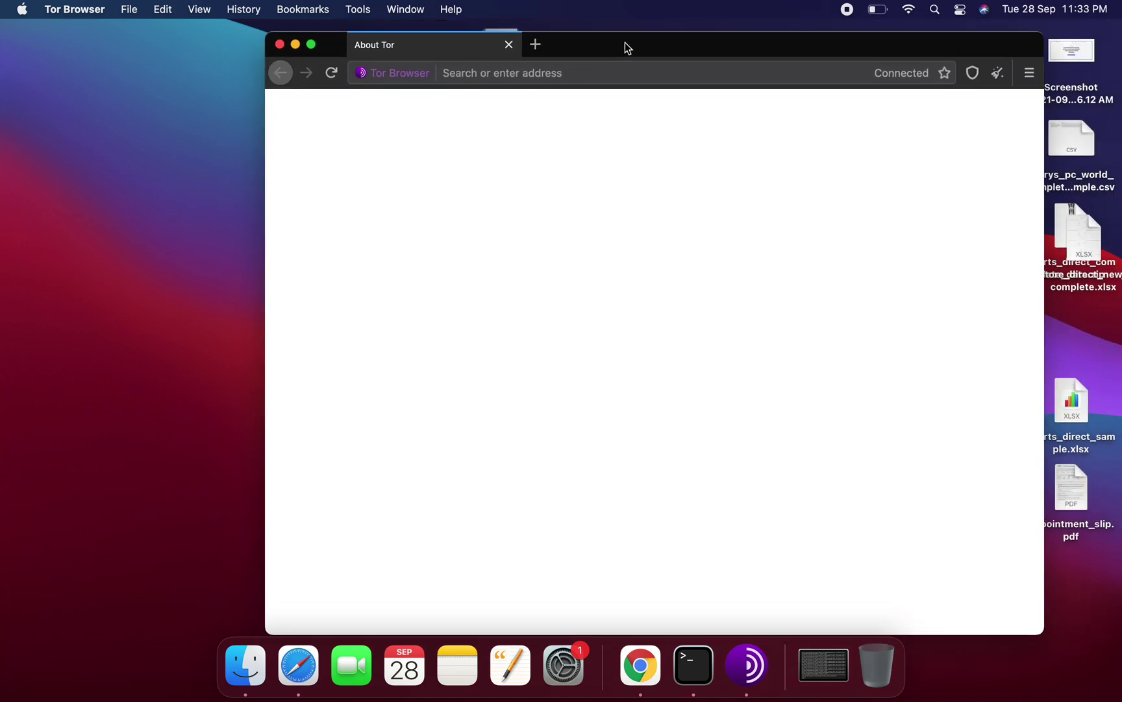
# Step: Move the connected Tor Browser window slightly to the left
pyautogui.moveTo(626, 43)
pyautogui.mouseDown()
pyautogui.moveTo(584, 50)
pyautogui.moveTo(561, 38)
pyautogui.mouseUp()
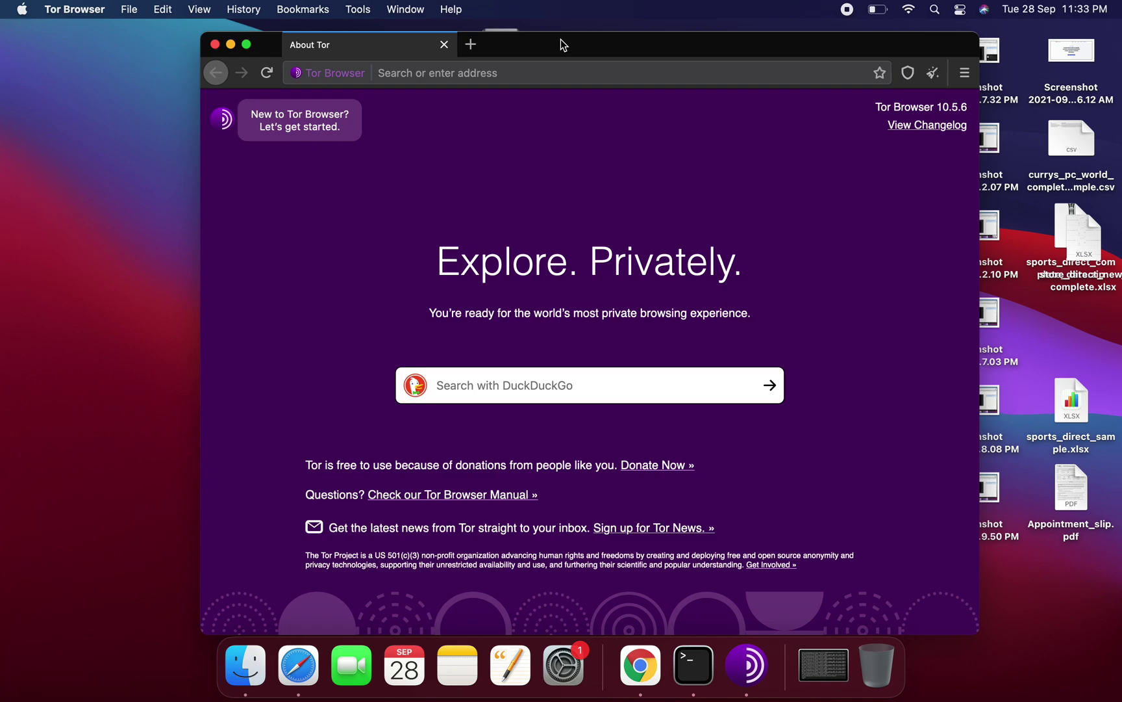
# Step: Search DuckDuckGo for 'youtube' from the address bar
pyautogui.click(555, 69)
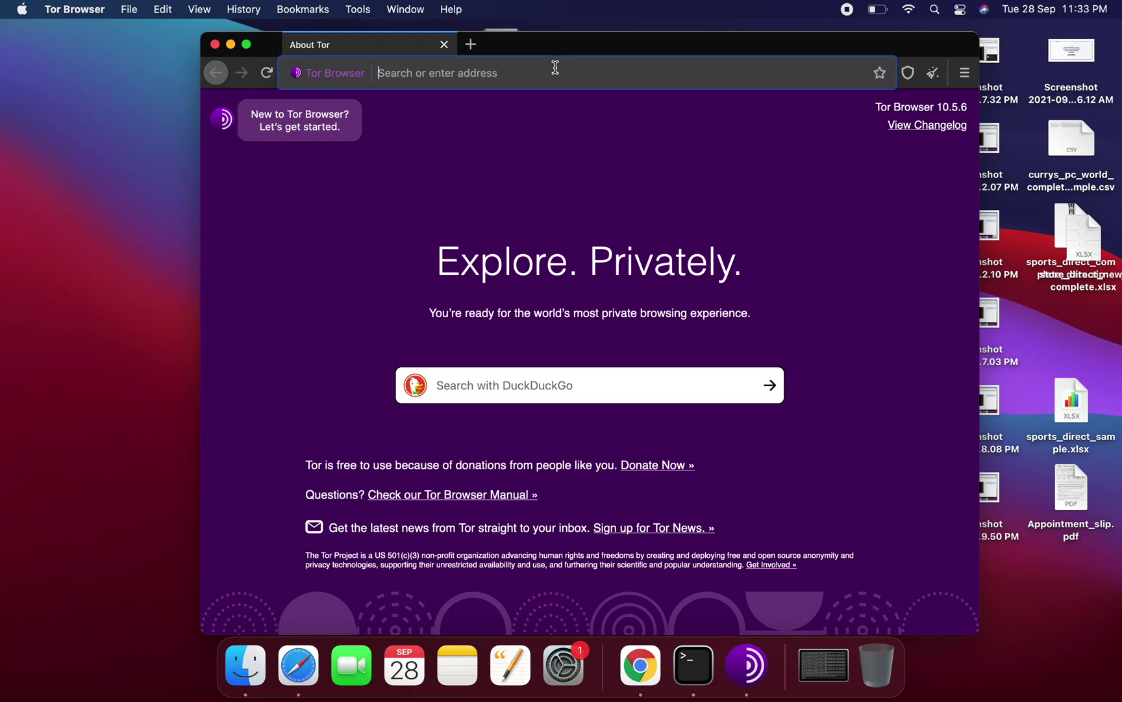
pyautogui.write('you')
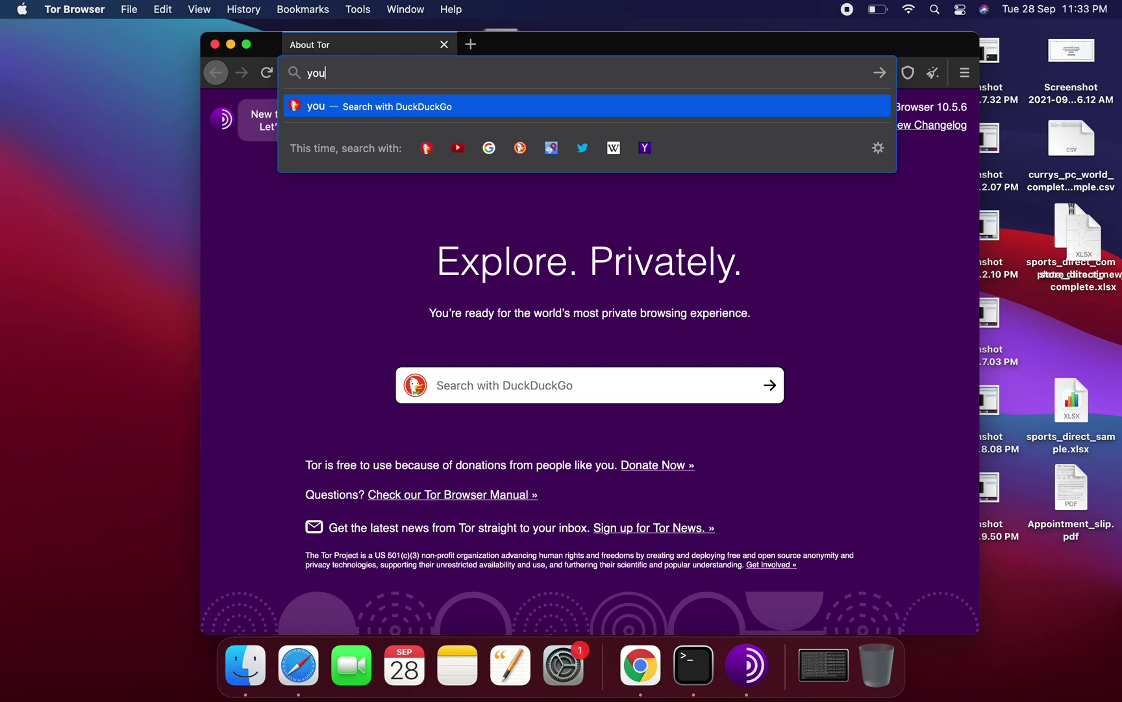
pyautogui.write('tu')
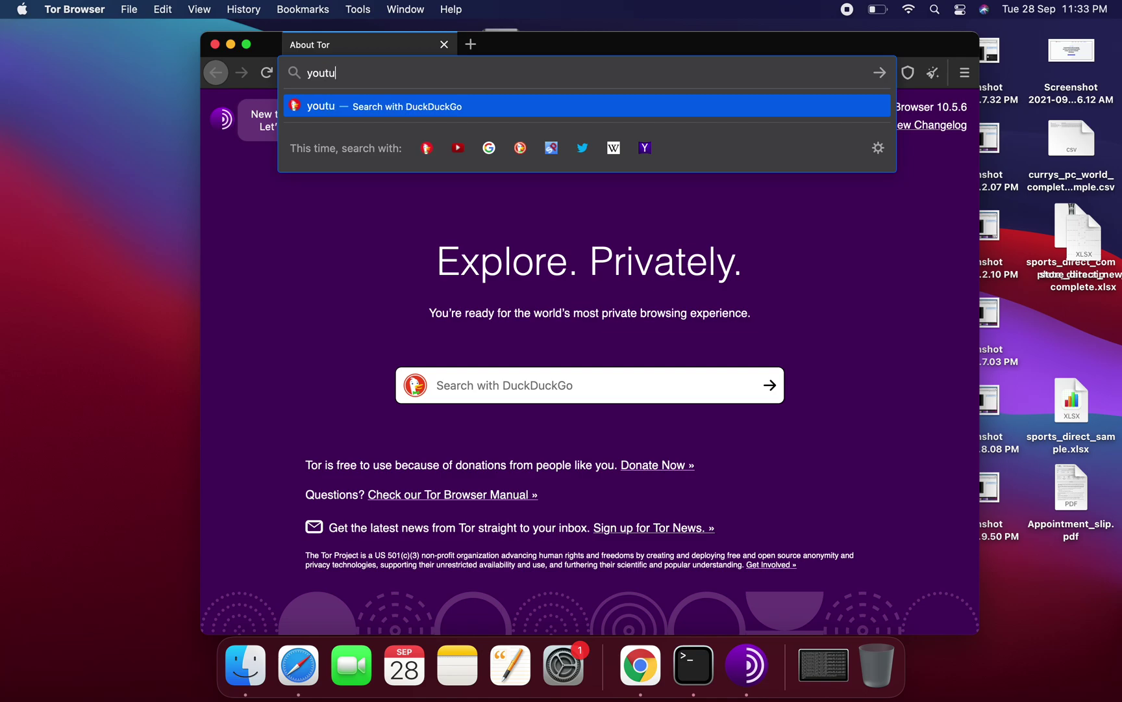
pyautogui.write('be')
pyautogui.press('Return')
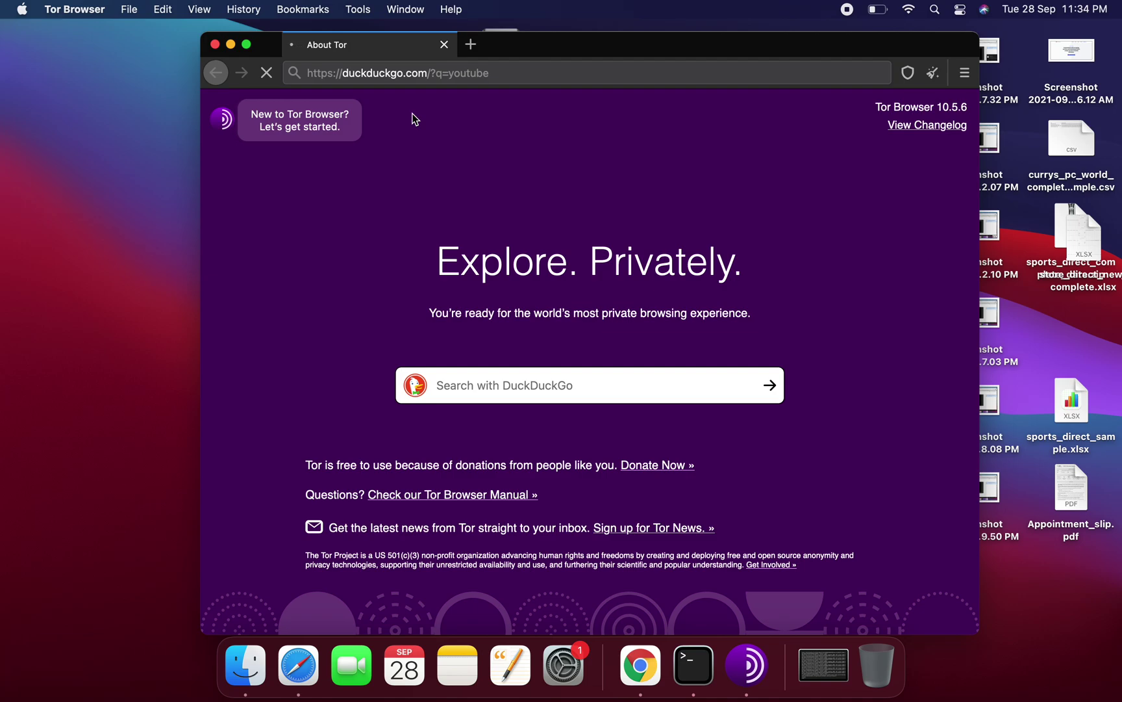
# Step: Search DuckDuckGo for 'google' in a new private tab
pyautogui.click(474, 51)
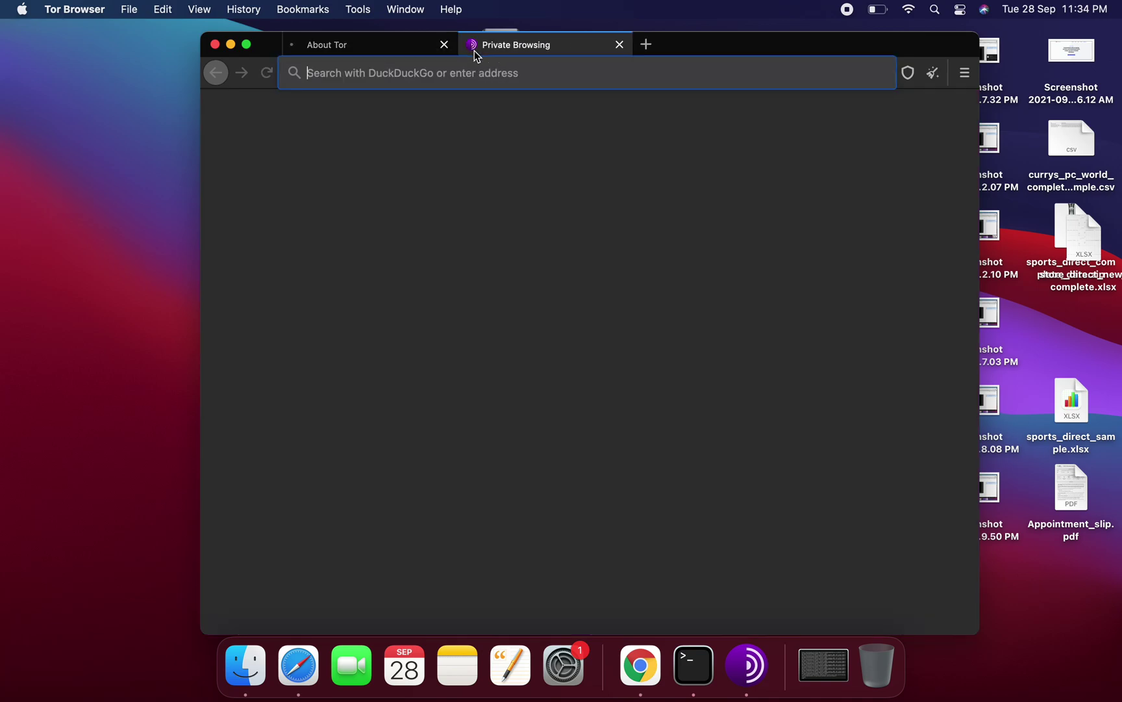
pyautogui.write('google')
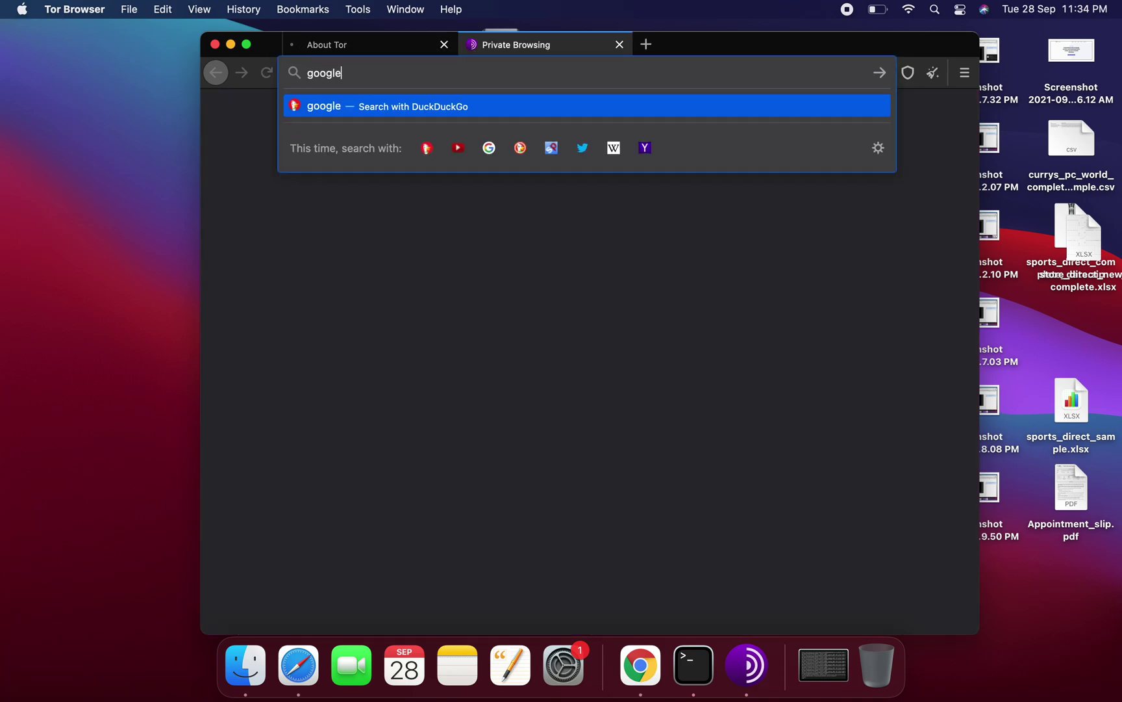
pyautogui.press('Return')
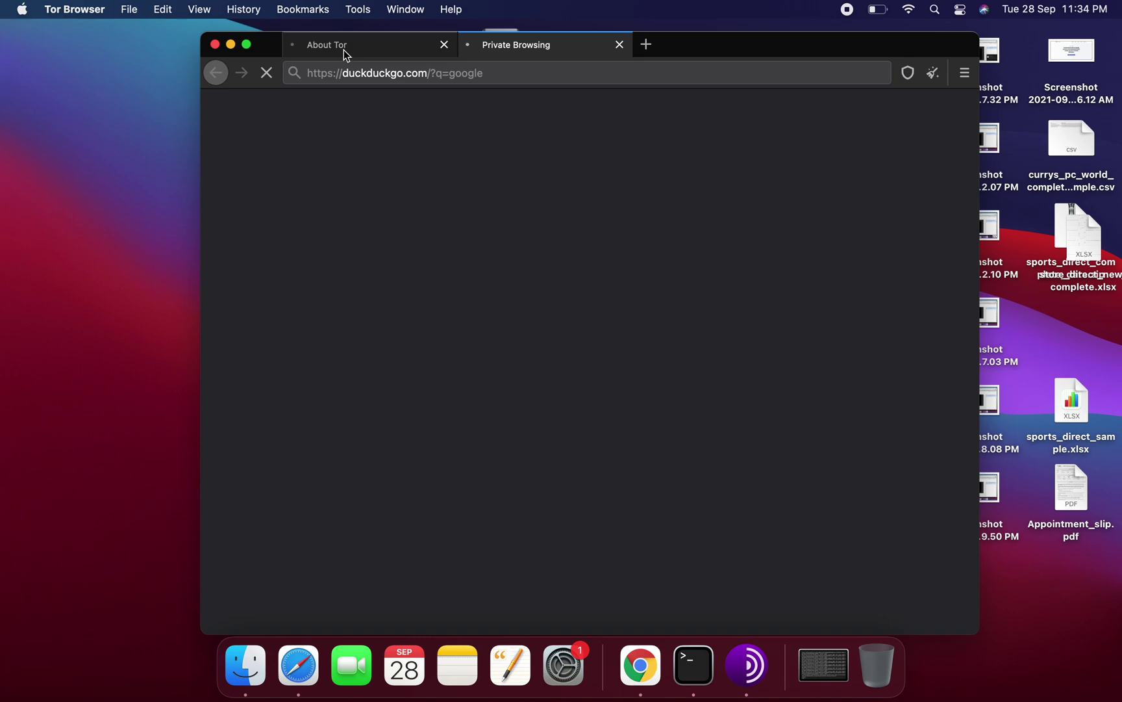
pyautogui.click(346, 55)
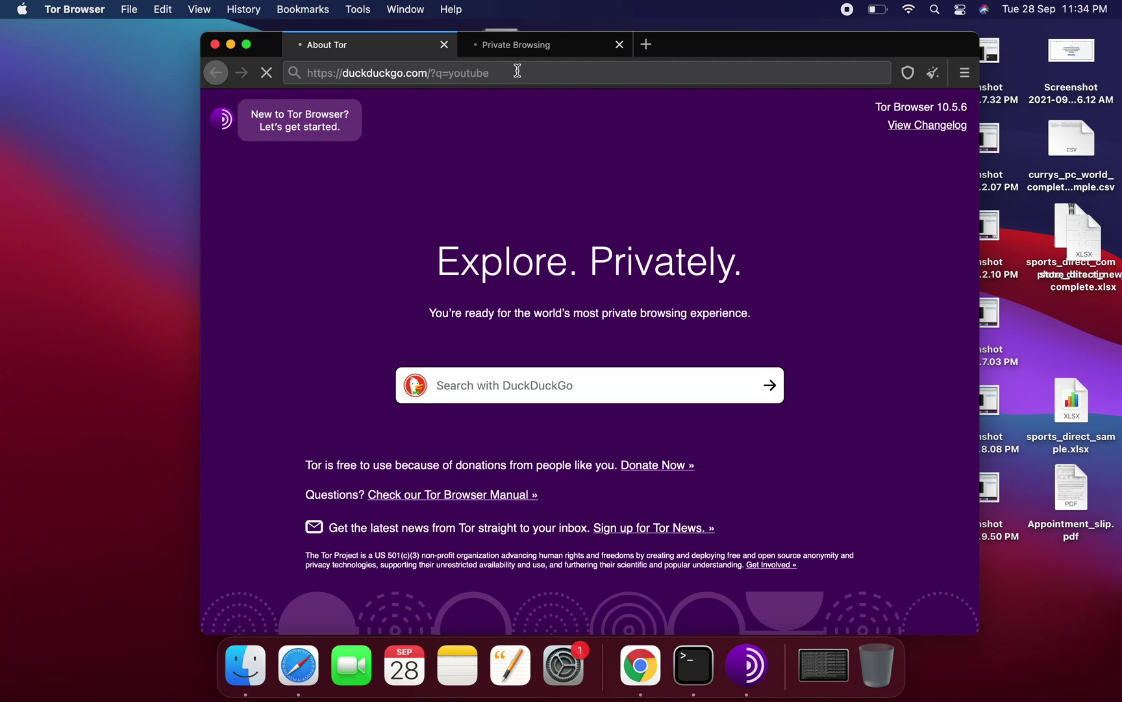
# Step: Retry the timed-out youtube search in its tab
pyautogui.click(530, 51)
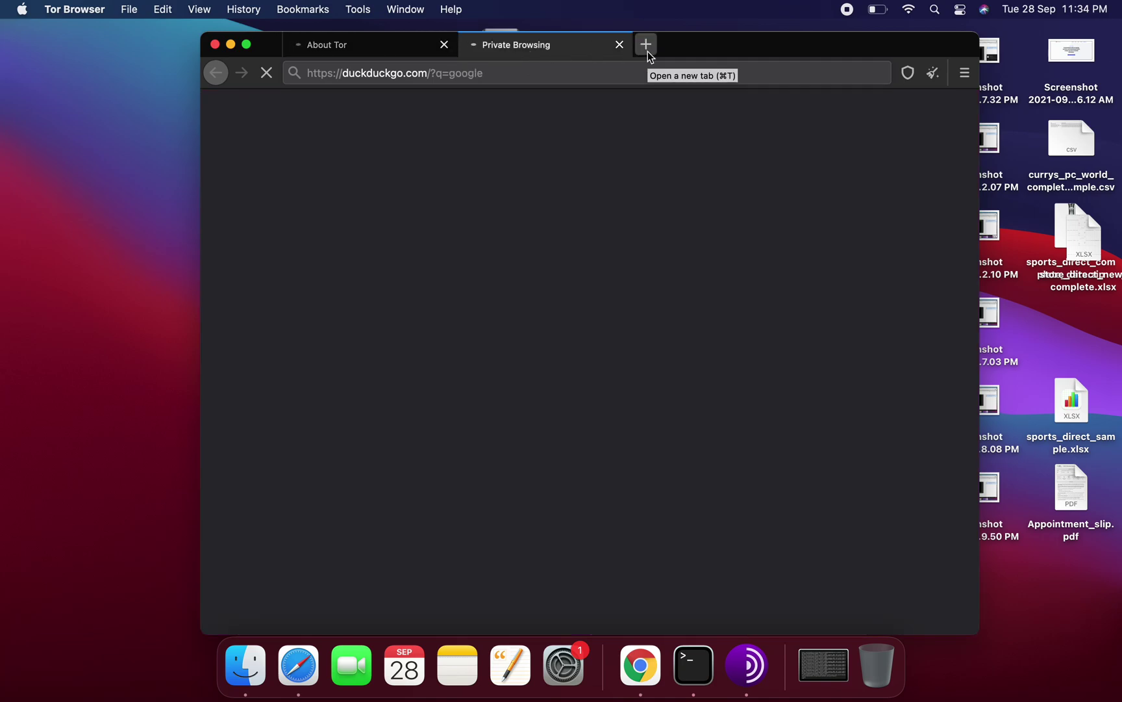
pyautogui.click(333, 53)
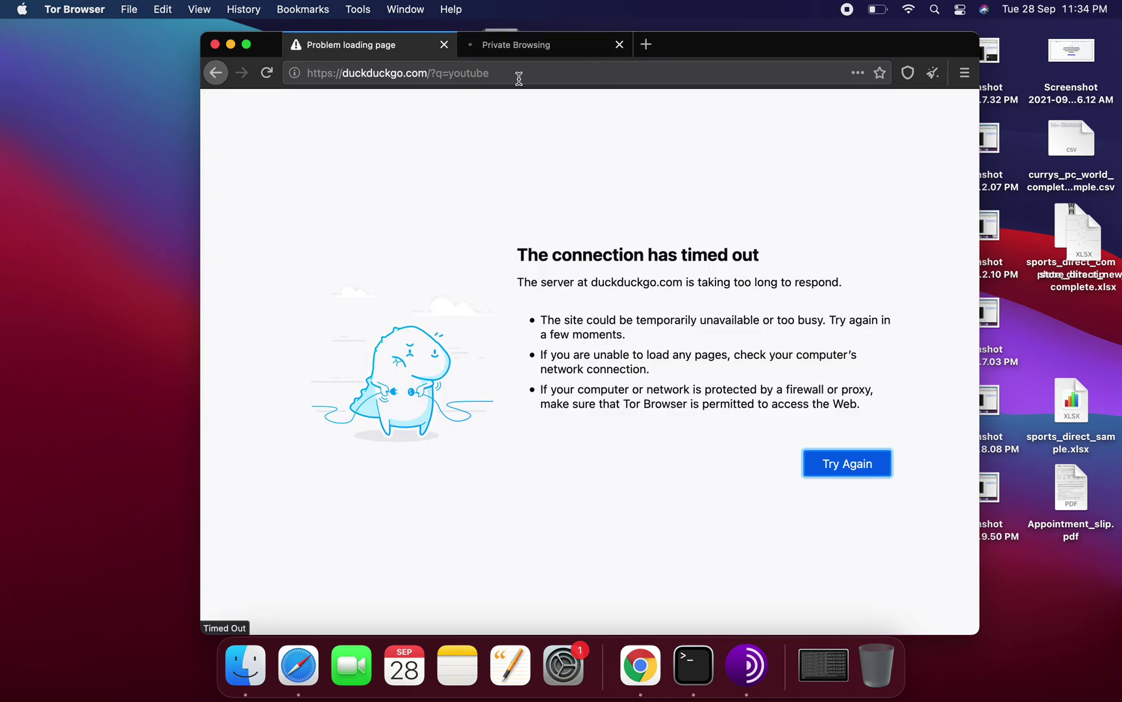
pyautogui.click(849, 460)
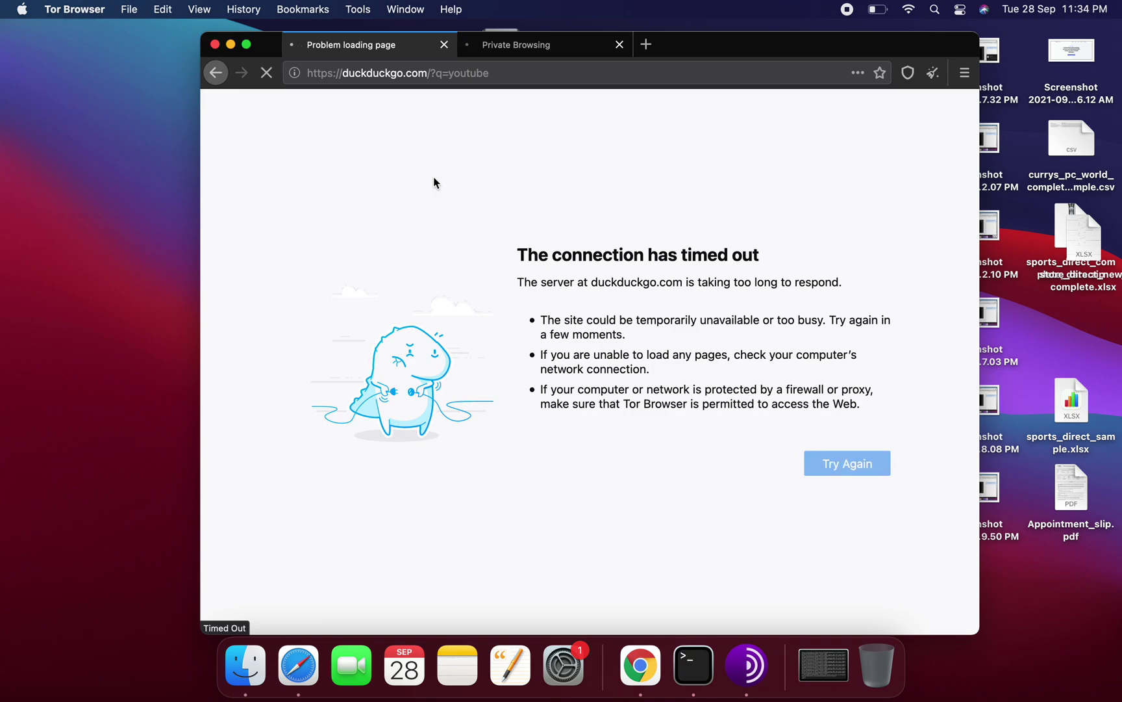
# Step: Load the youtube results through a new Tor circuit for duckduckgo.com and review it
pyautogui.click(293, 74)
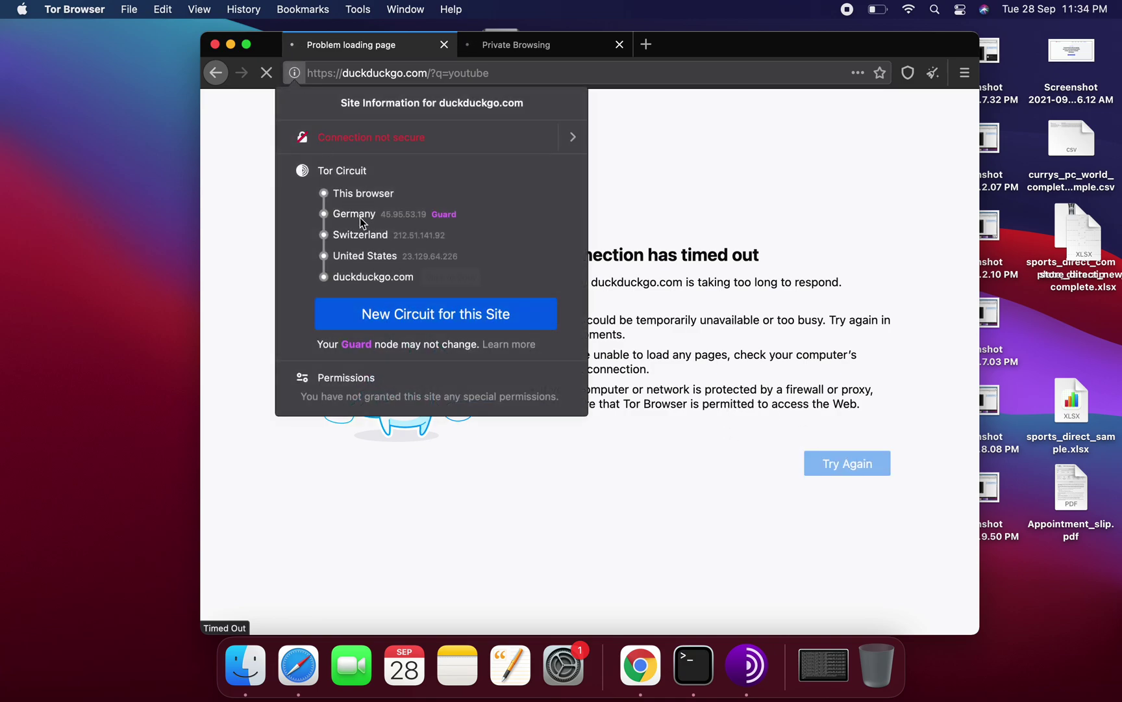
pyautogui.click(380, 319)
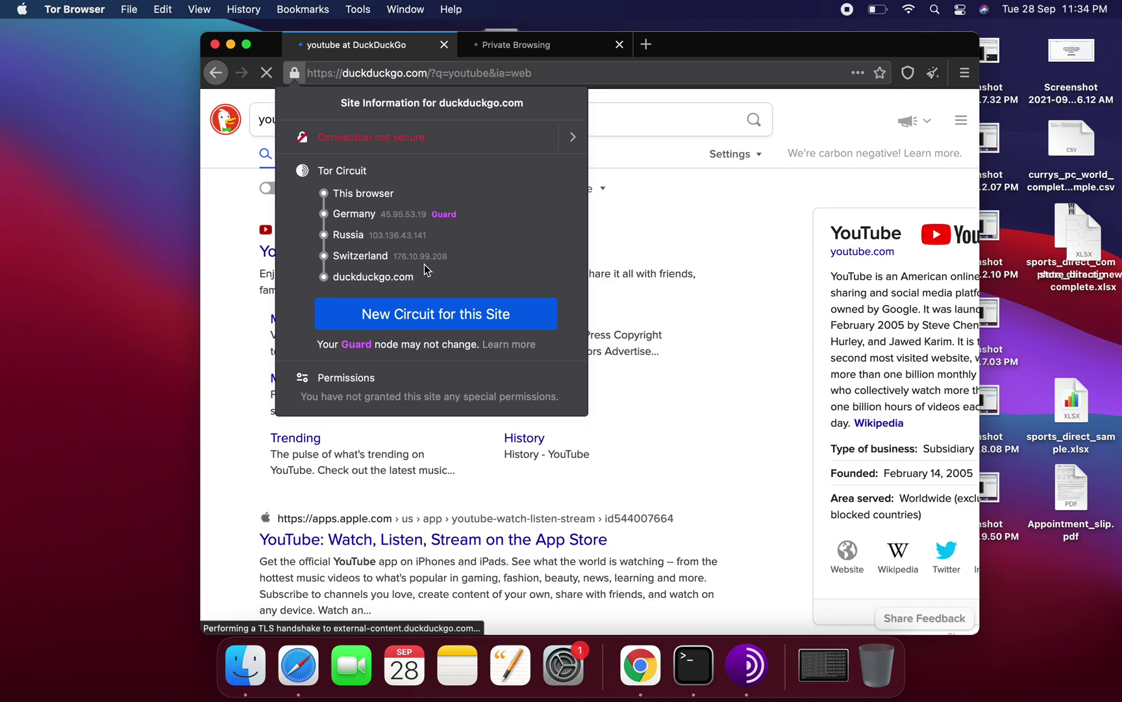
pyautogui.click(354, 163)
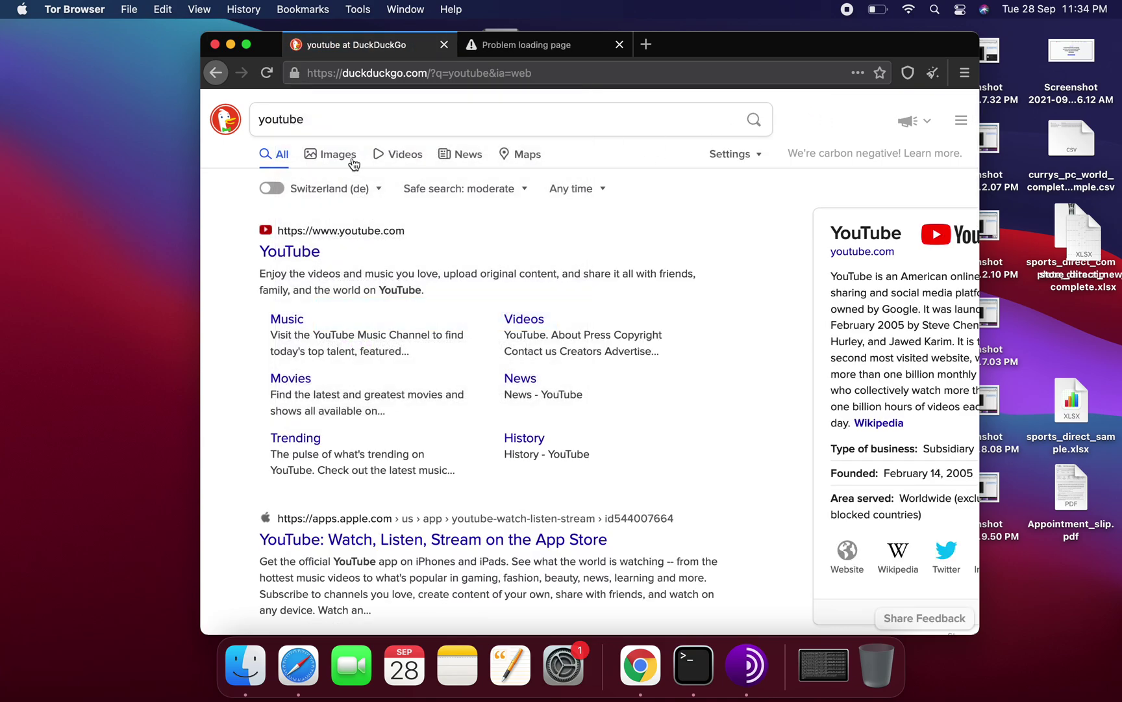
pyautogui.scroll(-2, 452, 292)
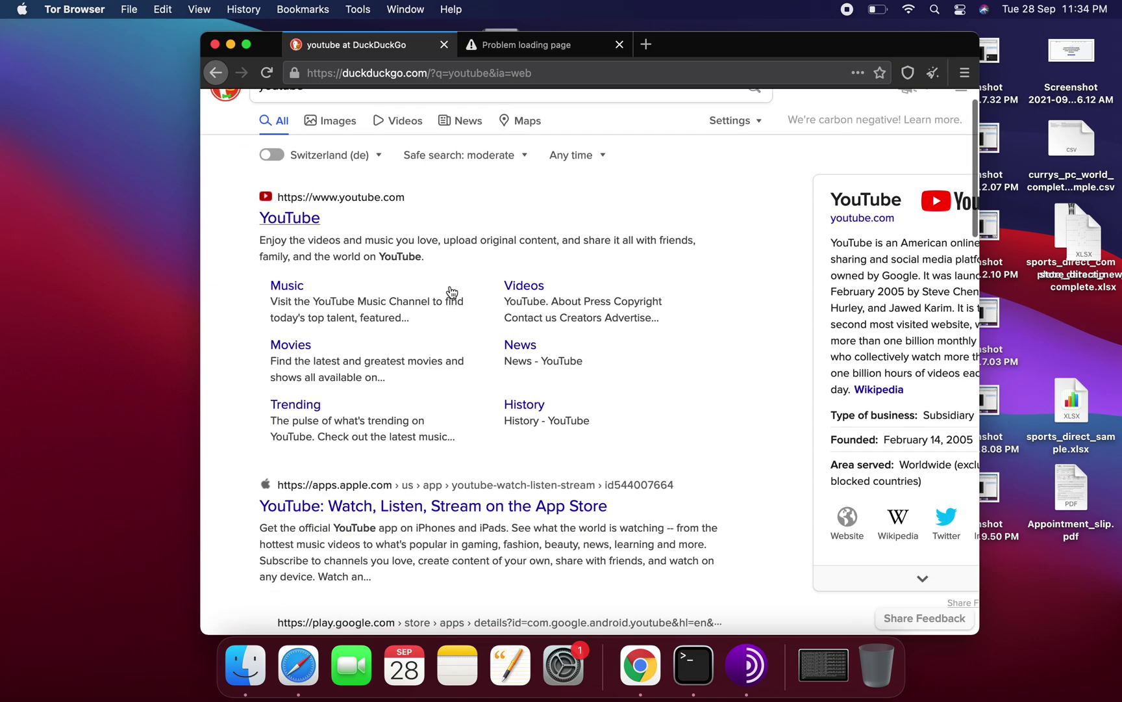
pyautogui.scroll(2, 451, 292)
pyautogui.click(295, 73)
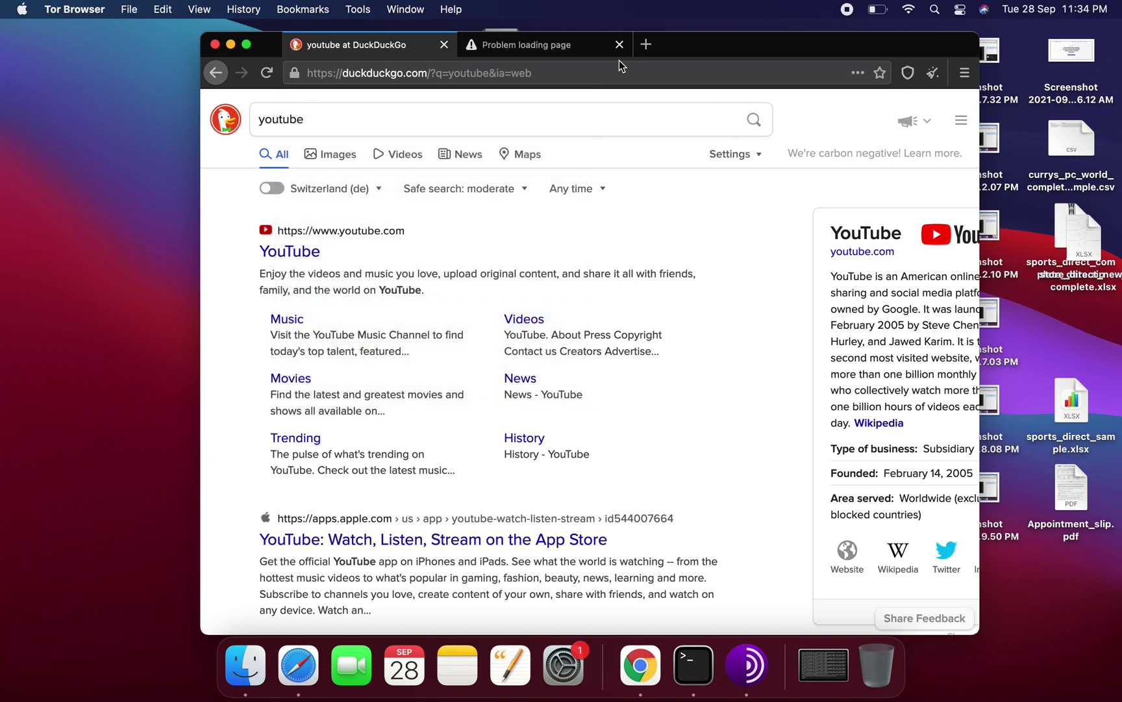
pyautogui.click(554, 46)
# Step: Request a new duckduckgo.com circuit for the google search and check its relays
pyautogui.click(295, 74)
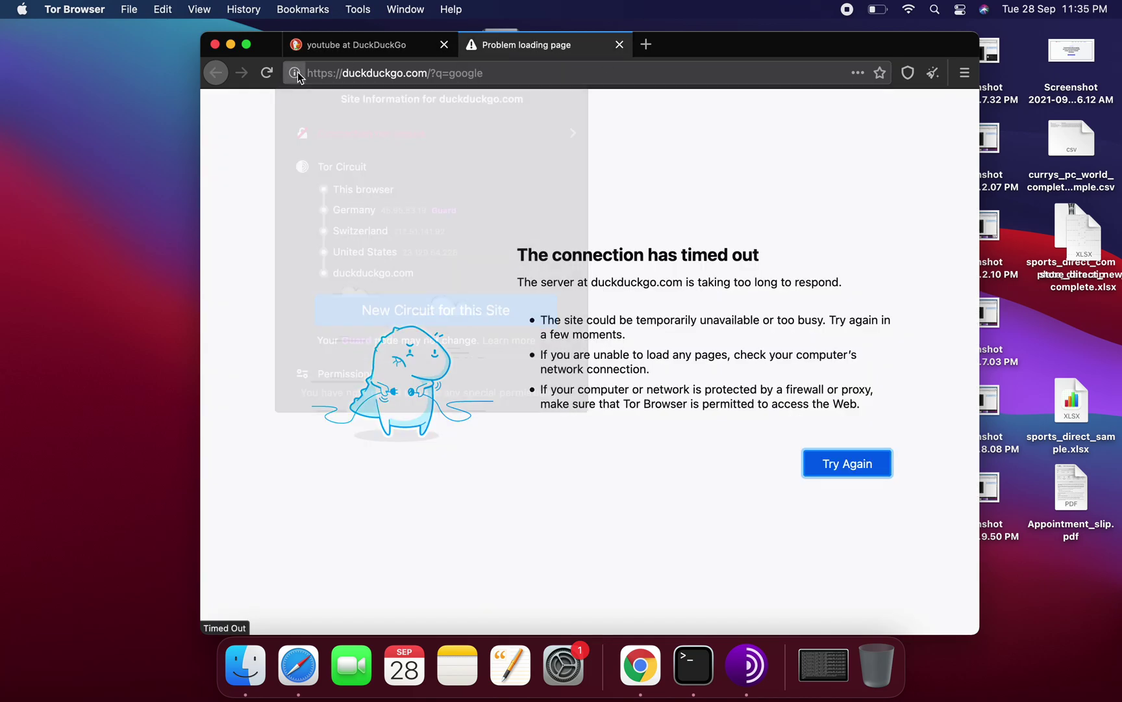
pyautogui.click(392, 315)
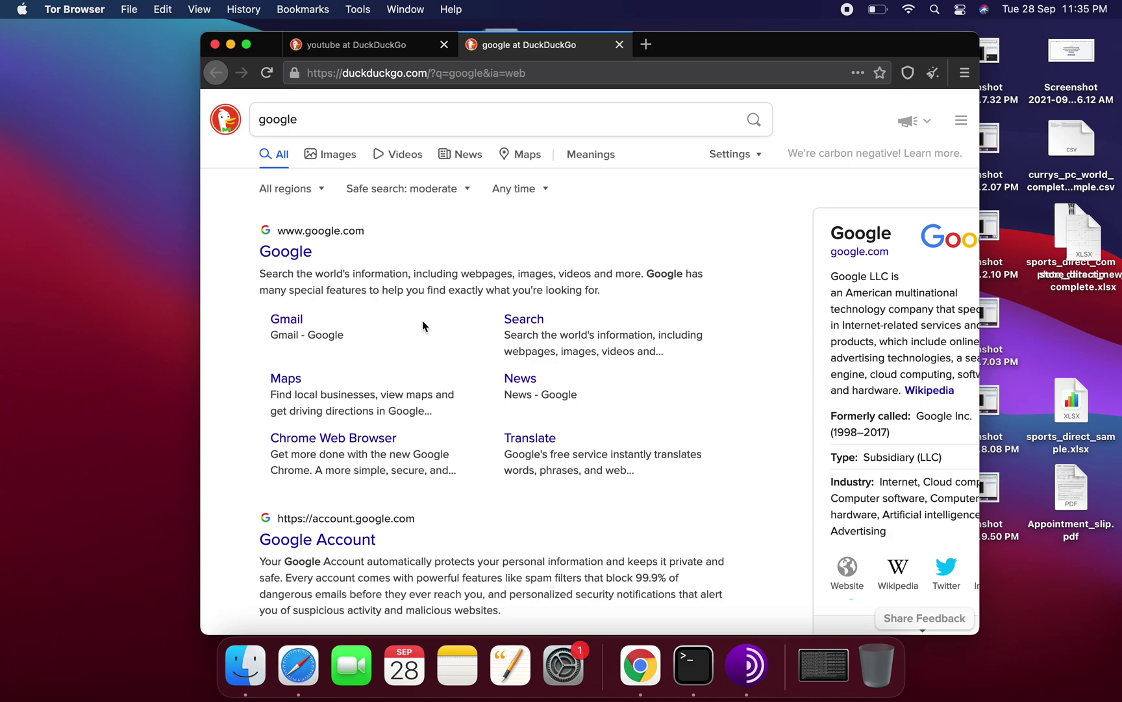
pyautogui.click(295, 73)
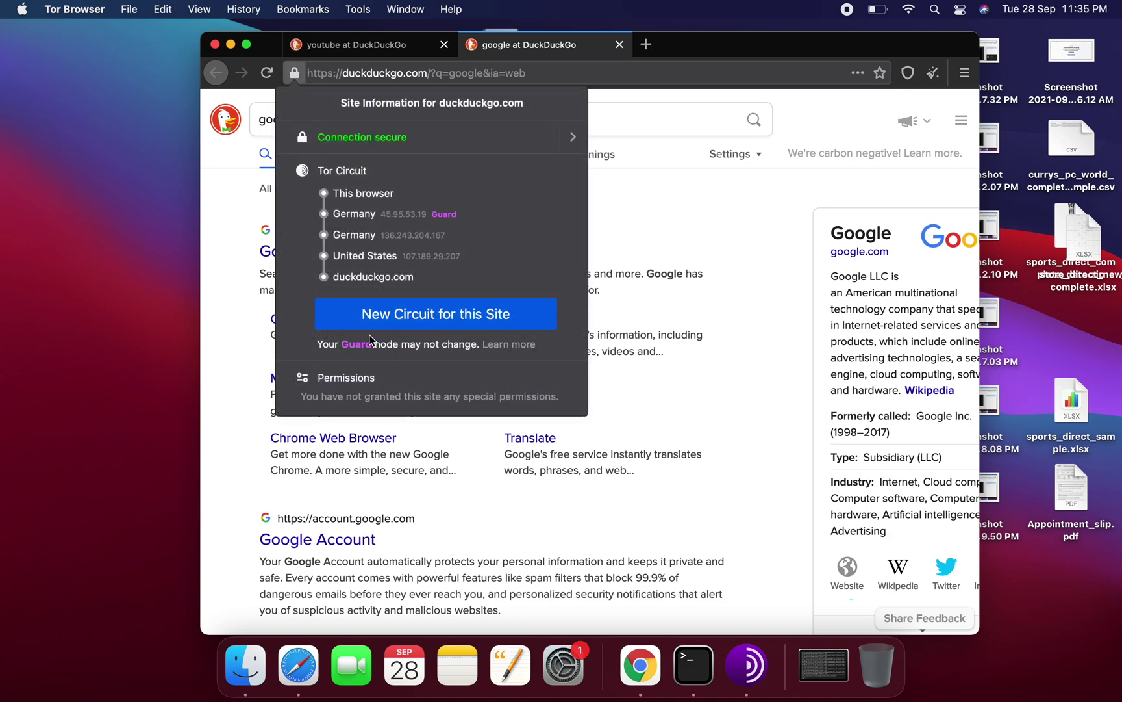